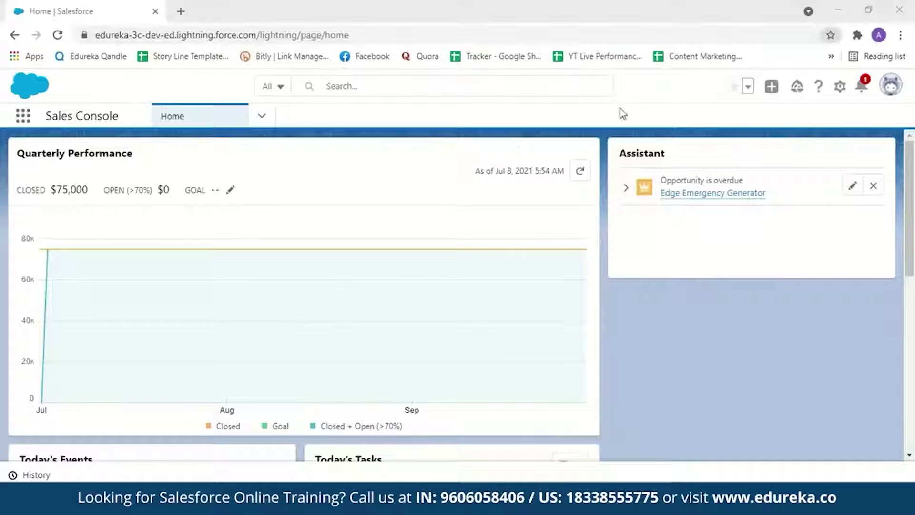
Step: Open Setup from the gear menu in a new tab and reach the Users list via Quick Find 'users'
{"action": "left_click", "coordinate": [841, 88]}
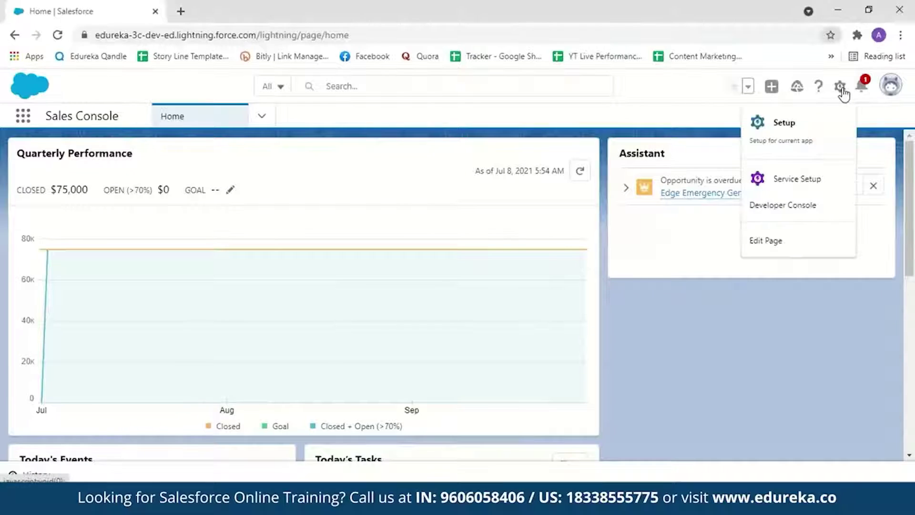
{"action": "left_click", "coordinate": [787, 138]}
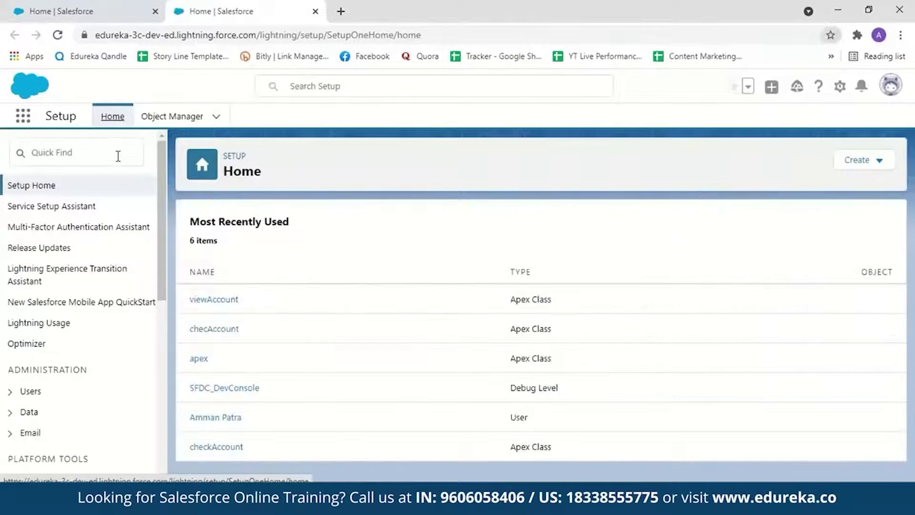
{"action": "left_click", "coordinate": [118, 156]}
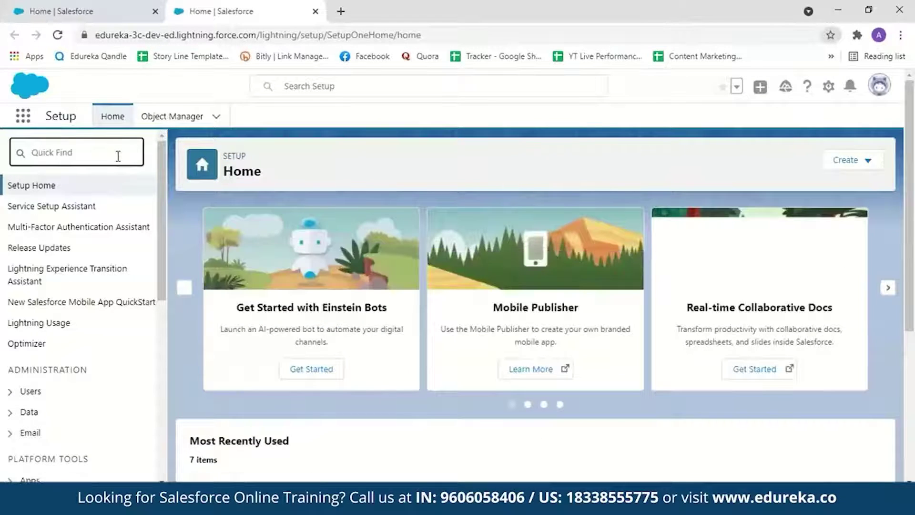
{"action": "type", "text": "us"}
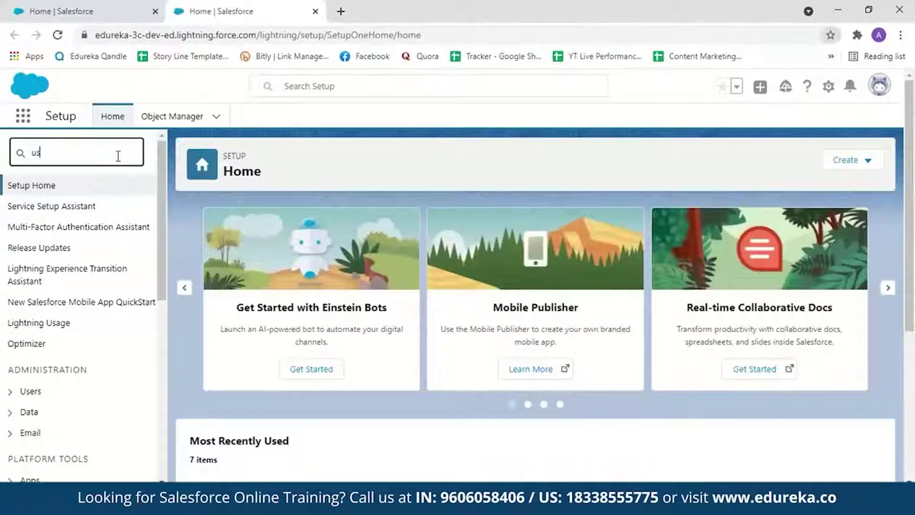
{"action": "type", "text": "ers"}
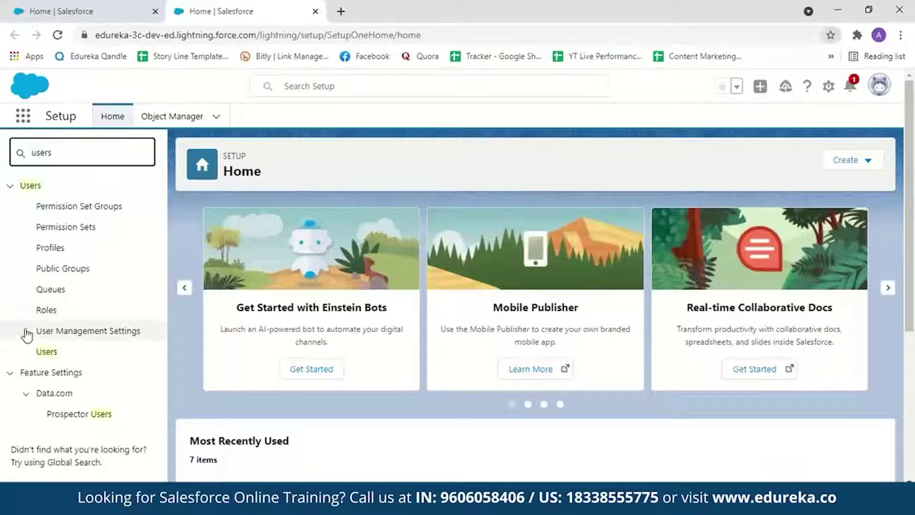
{"action": "left_click", "coordinate": [46, 353]}
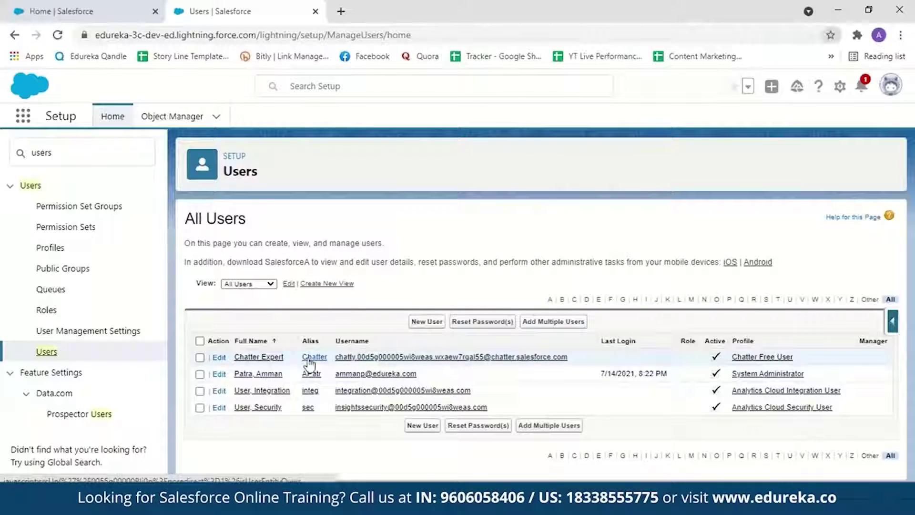
Step: Start a New User form and review Role, User License (Salesforce Platform) and Profile without changing them
{"action": "left_click", "coordinate": [420, 328]}
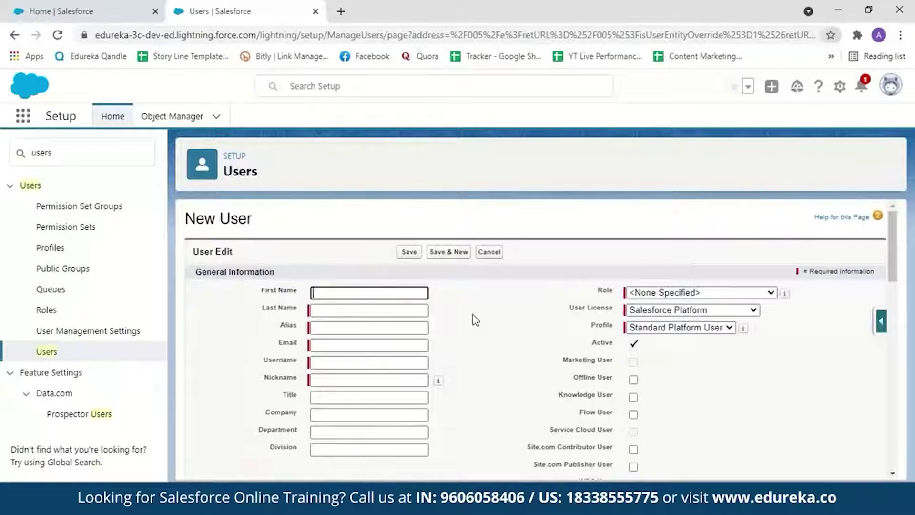
{"action": "left_click_drag", "start_coordinate": [895, 275], "coordinate": [898, 198]}
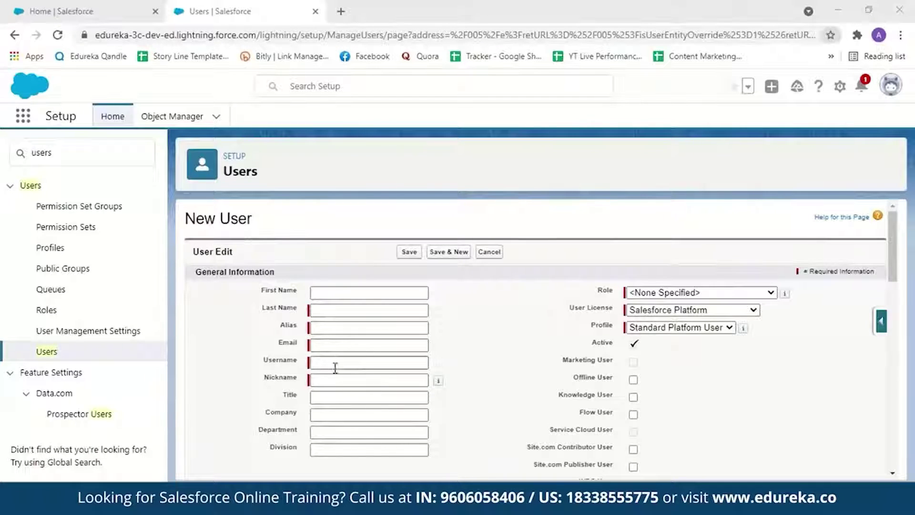
{"action": "left_click", "coordinate": [767, 293]}
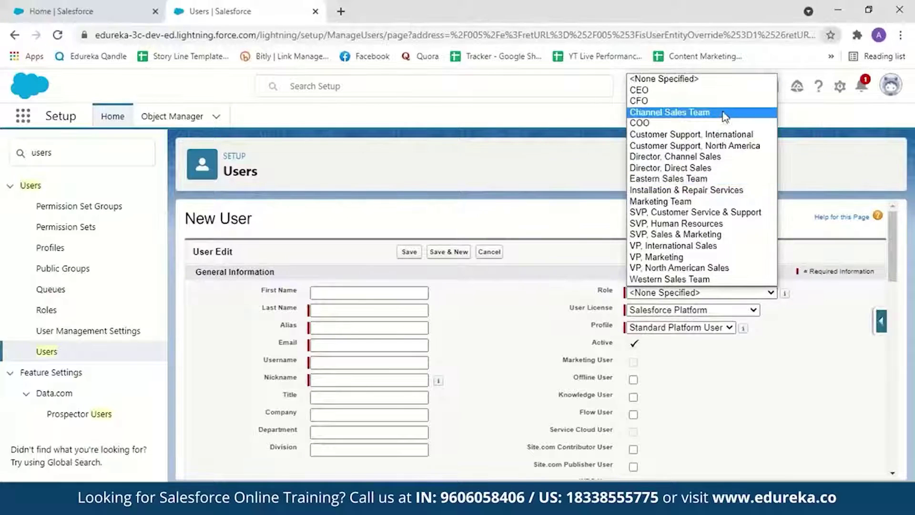
{"action": "left_click", "coordinate": [753, 311]}
{"action": "left_click", "coordinate": [753, 310]}
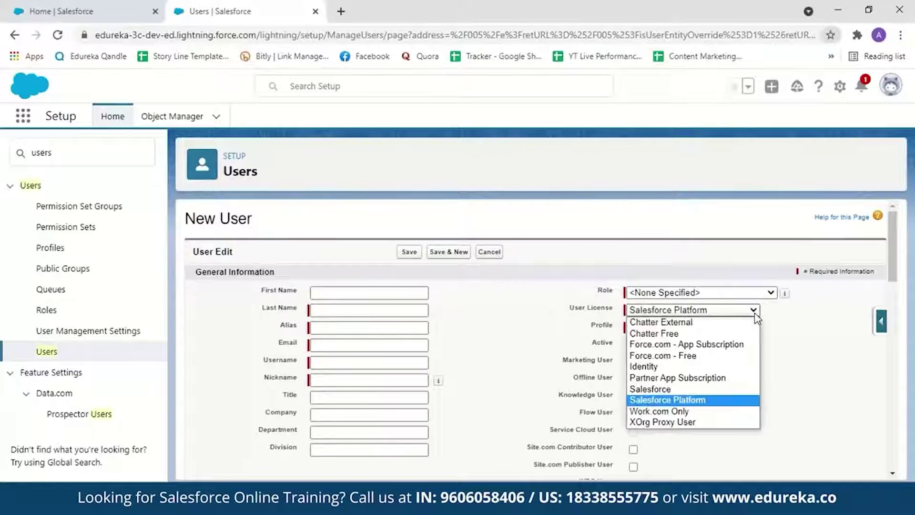
{"action": "left_click", "coordinate": [785, 348]}
{"action": "left_click", "coordinate": [764, 358]}
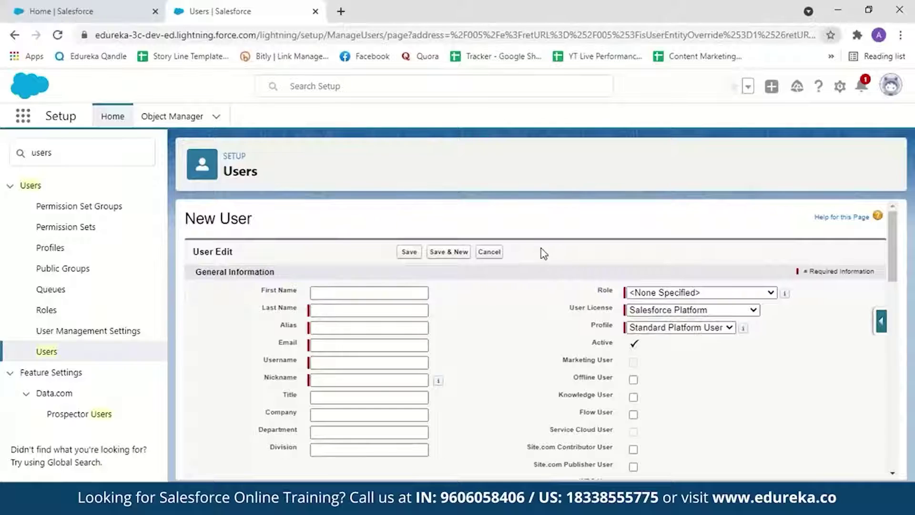
Step: Cancel the new user, return to All Users, and decline the checked user's password reset
{"action": "left_click", "coordinate": [490, 256]}
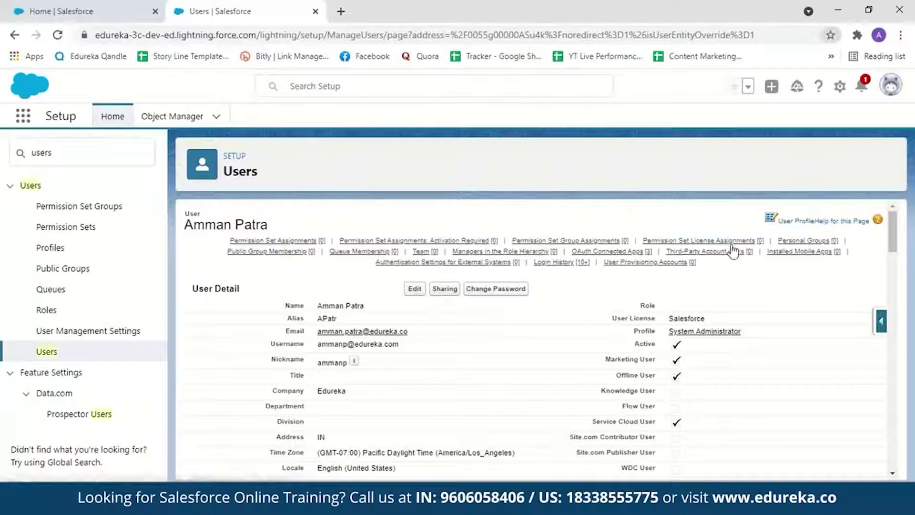
{"action": "left_click", "coordinate": [15, 35]}
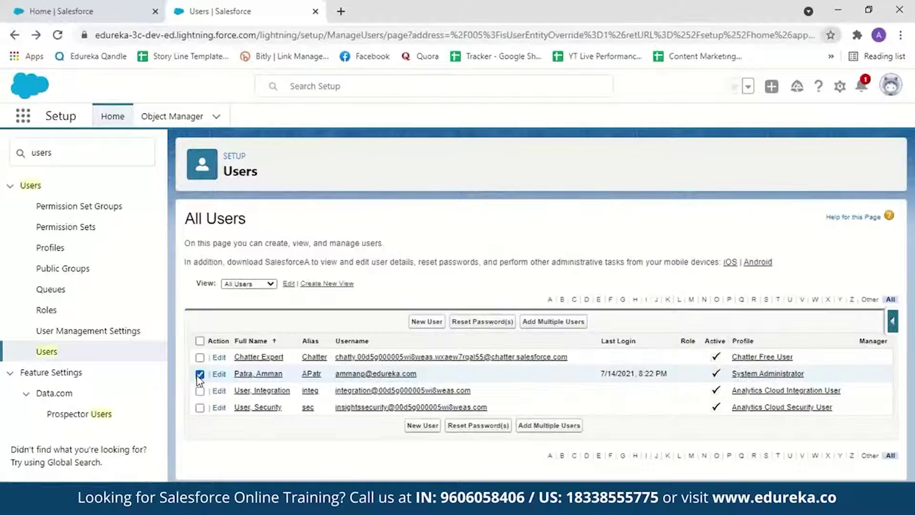
{"action": "left_click", "coordinate": [483, 322]}
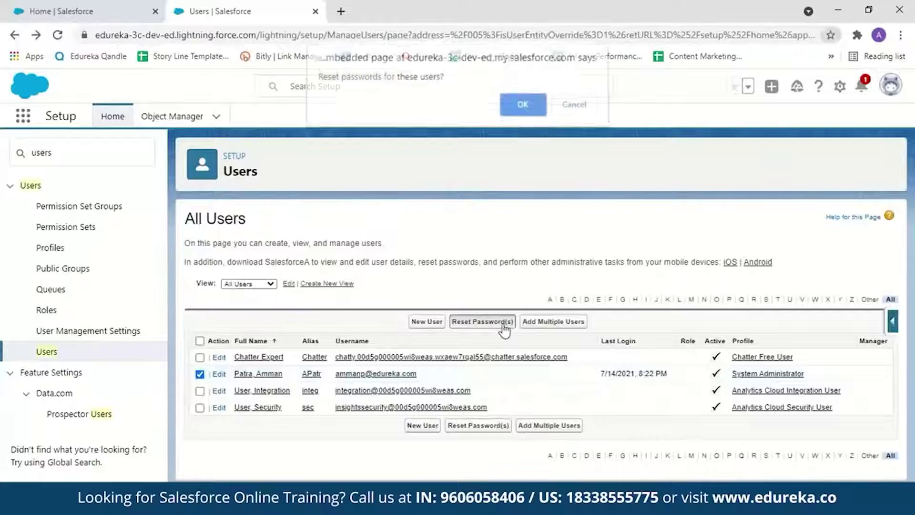
{"action": "left_click", "coordinate": [565, 116]}
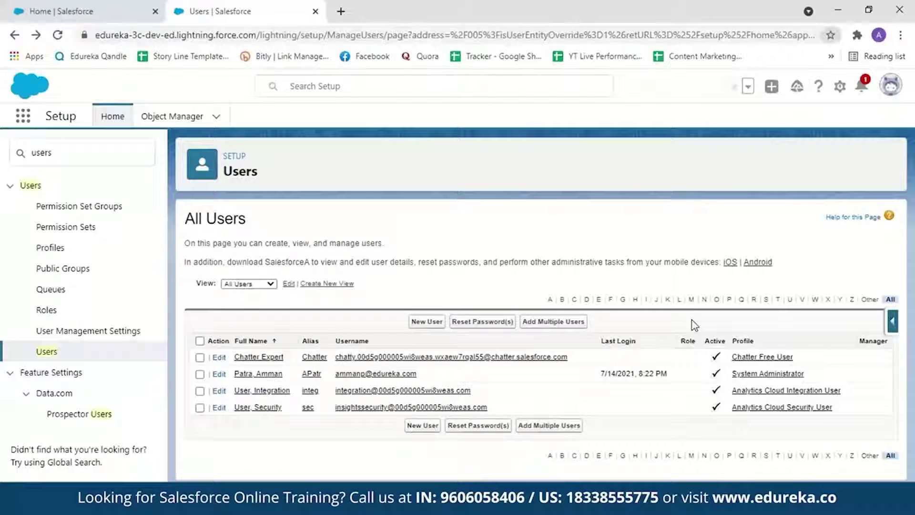
Step: Find Profiles via Quick Find 'profiles', open Contract Manager, and scroll to its Password Policies
{"action": "triple_click", "coordinate": [64, 153]}
{"action": "key", "text": "BackSpace"}
{"action": "type", "text": "p"}
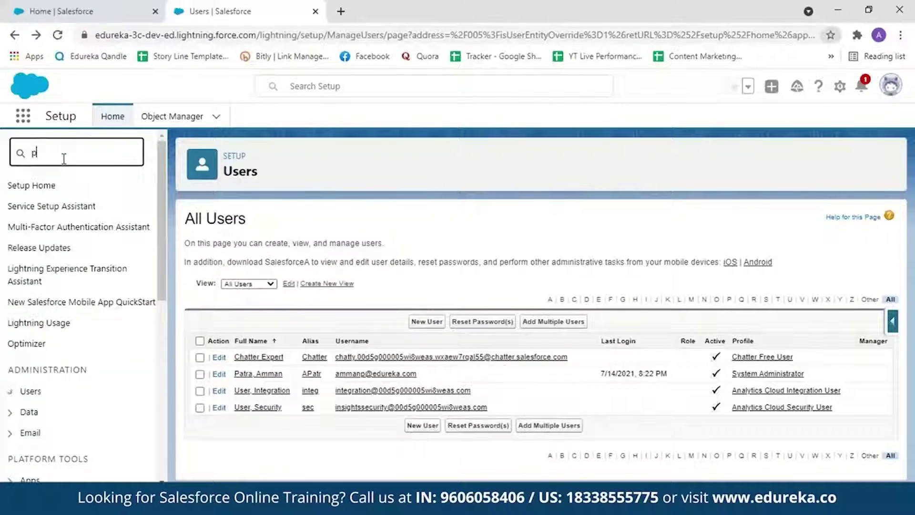
{"action": "type", "text": "rofiles"}
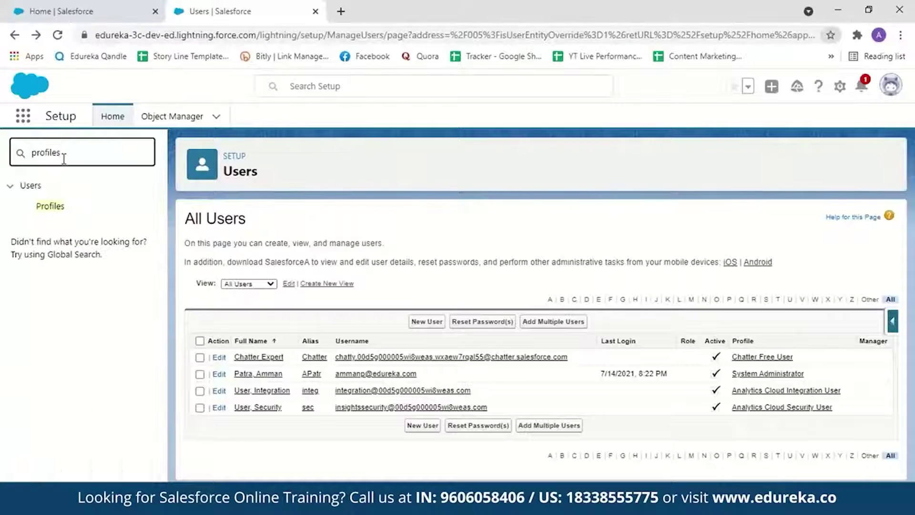
{"action": "left_click", "coordinate": [50, 207]}
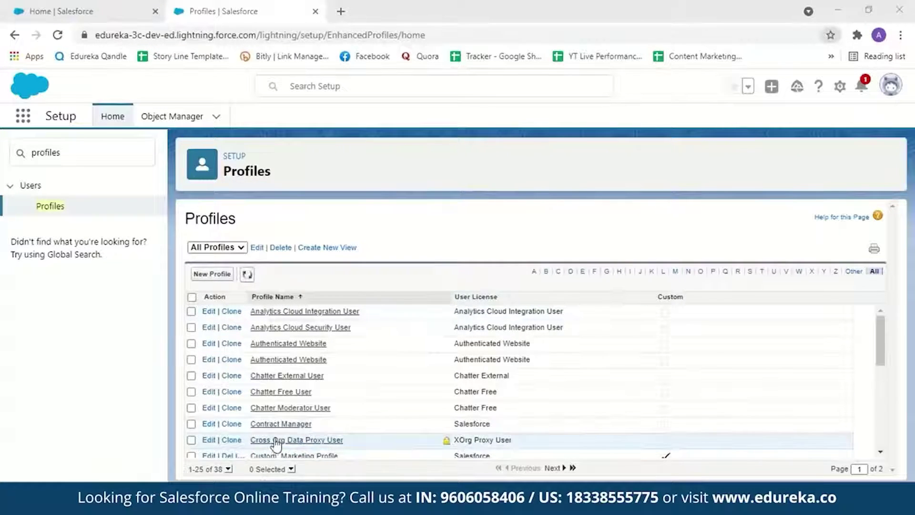
{"action": "left_click", "coordinate": [277, 424]}
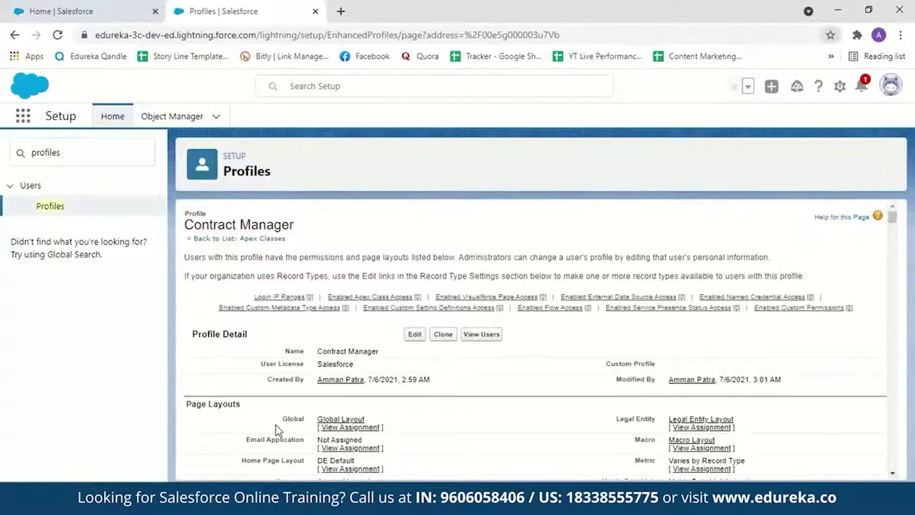
{"action": "left_click_drag", "start_coordinate": [893, 221], "coordinate": [893, 443]}
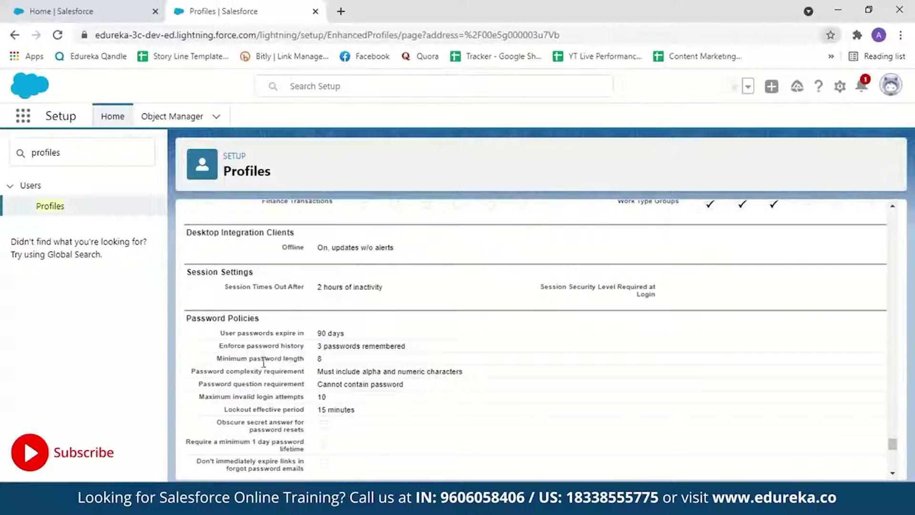
{"action": "scroll", "coordinate": [292, 320], "scroll_direction": "down", "scroll_amount": 1}
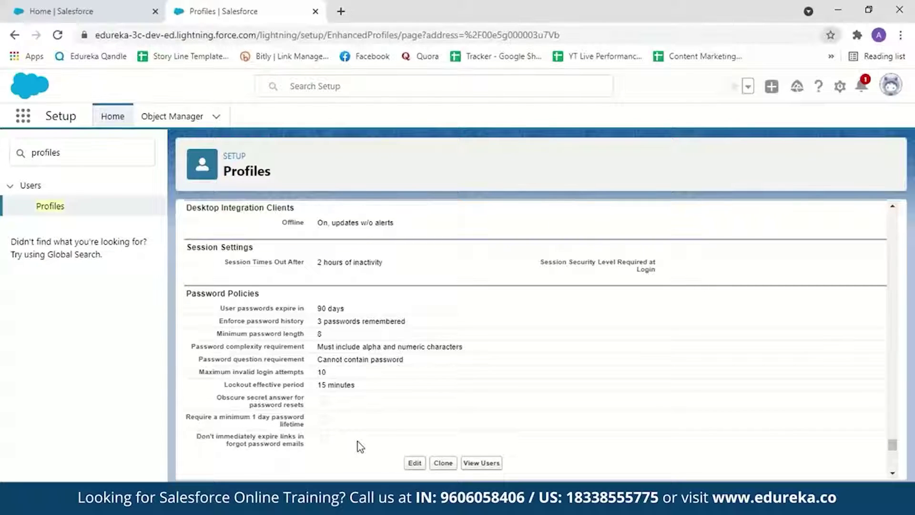
{"action": "left_click", "coordinate": [415, 462]}
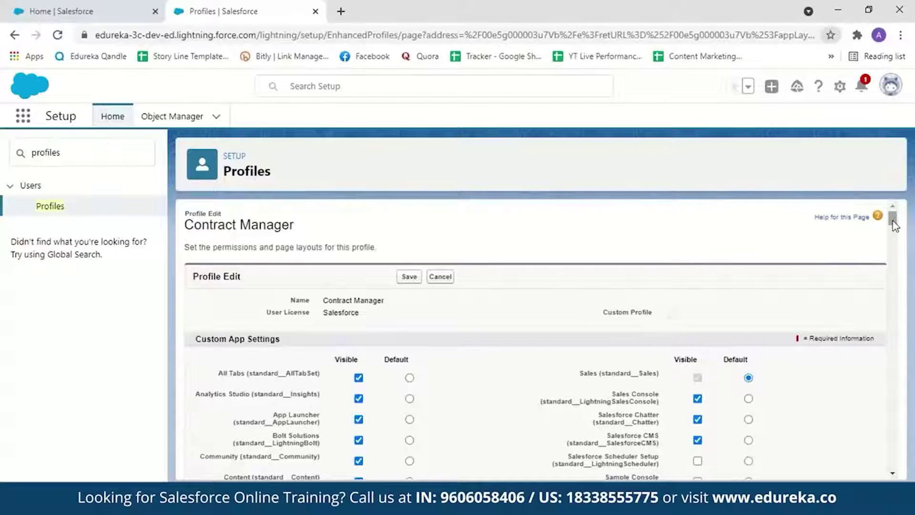
{"action": "left_click_drag", "start_coordinate": [894, 219], "coordinate": [892, 472]}
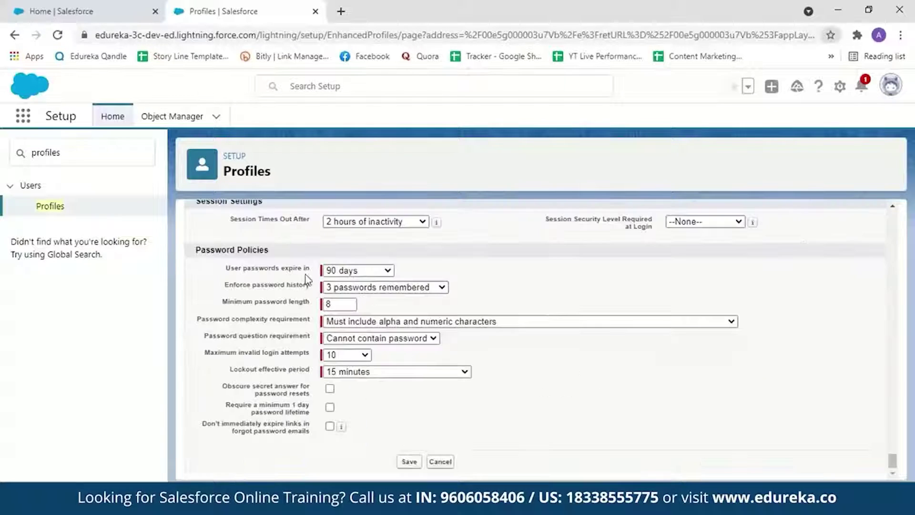
{"action": "left_click", "coordinate": [388, 270]}
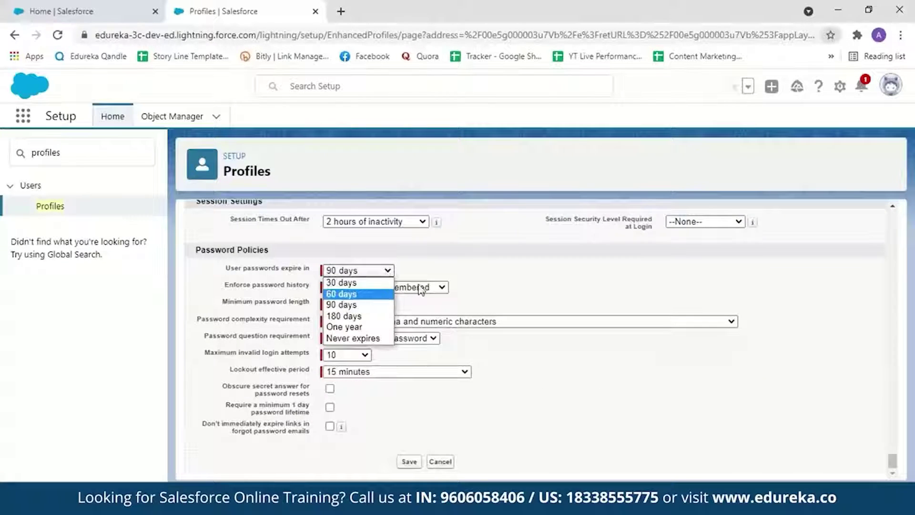
{"action": "left_click", "coordinate": [343, 303]}
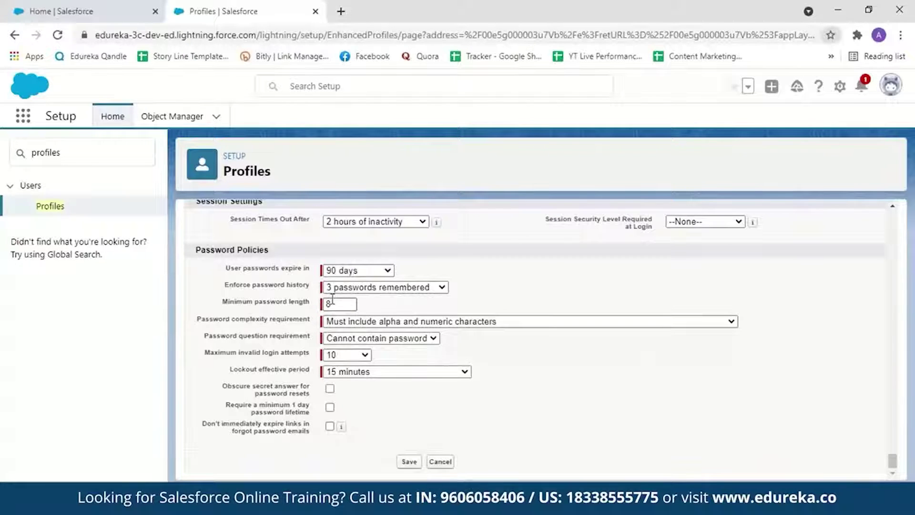
{"action": "left_click", "coordinate": [445, 290]}
{"action": "left_click", "coordinate": [445, 290]}
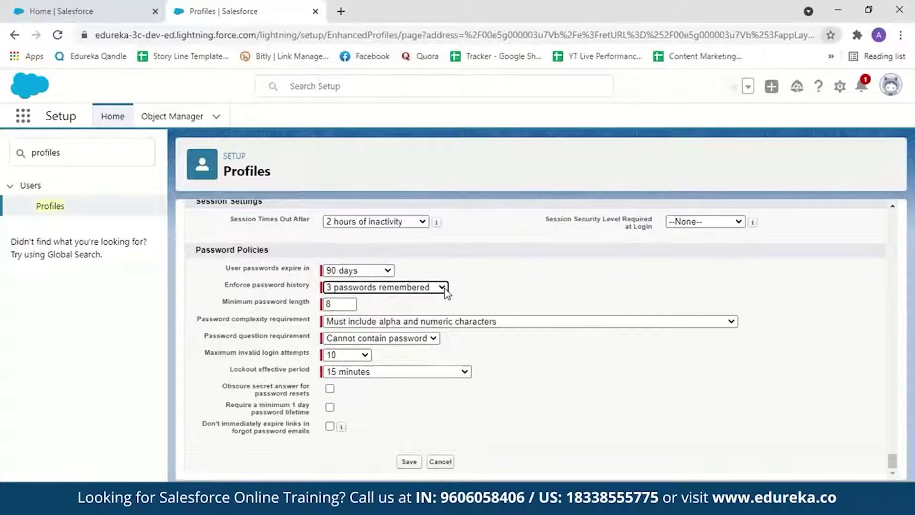
{"action": "left_click", "coordinate": [727, 322]}
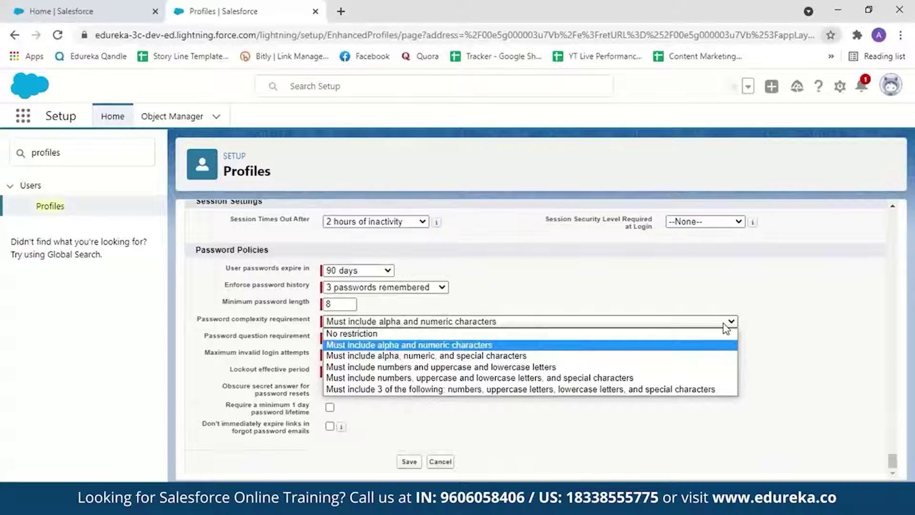
{"action": "left_click", "coordinate": [780, 345]}
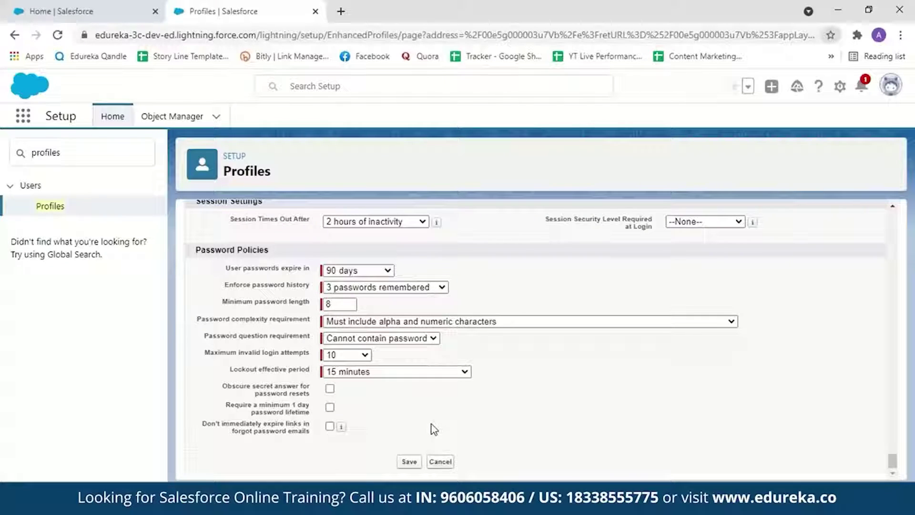
{"action": "left_click", "coordinate": [439, 461]}
{"action": "left_click_drag", "start_coordinate": [896, 230], "coordinate": [913, 455]}
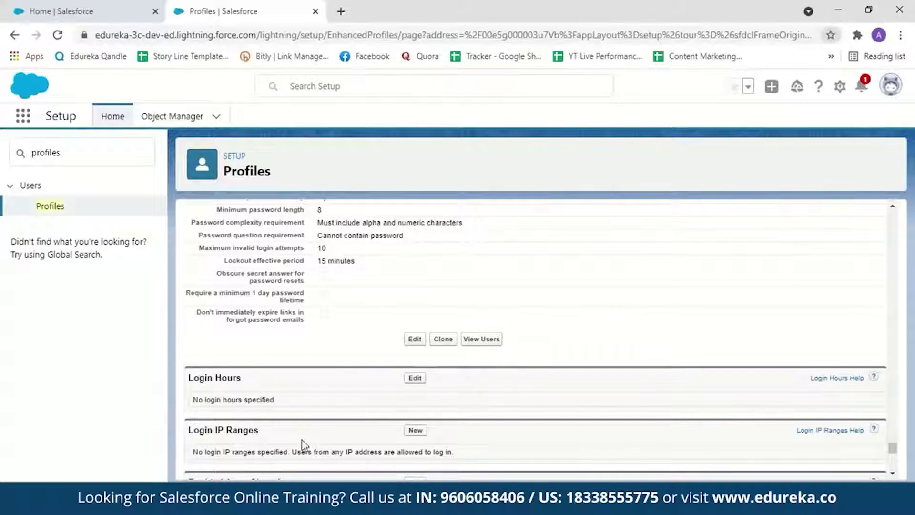
Step: Check Monday's login start times but cancel Login Hours, then start a new Login IP Range
{"action": "left_click", "coordinate": [415, 379]}
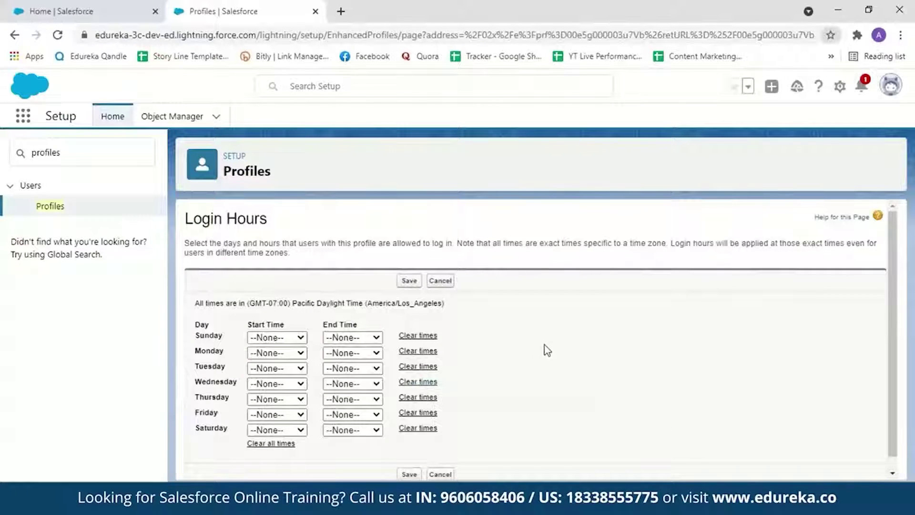
{"action": "left_click", "coordinate": [300, 353]}
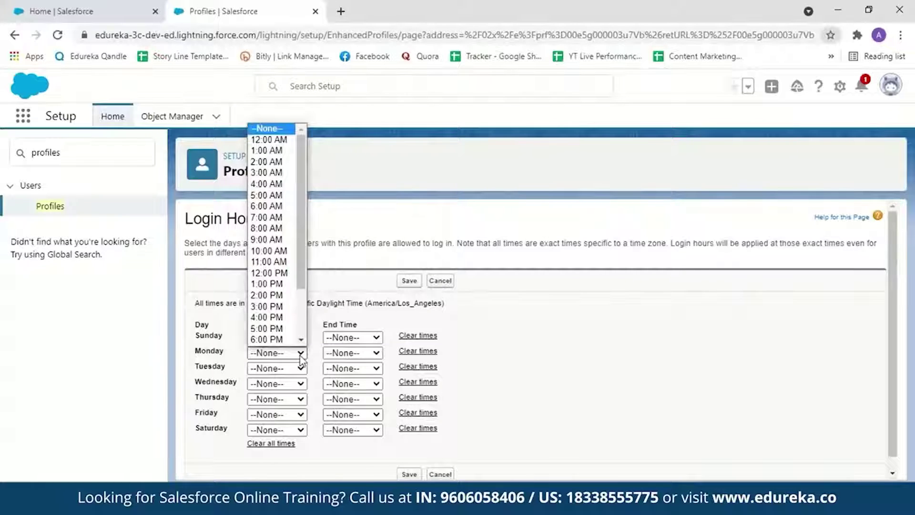
{"action": "key", "text": "Escape"}
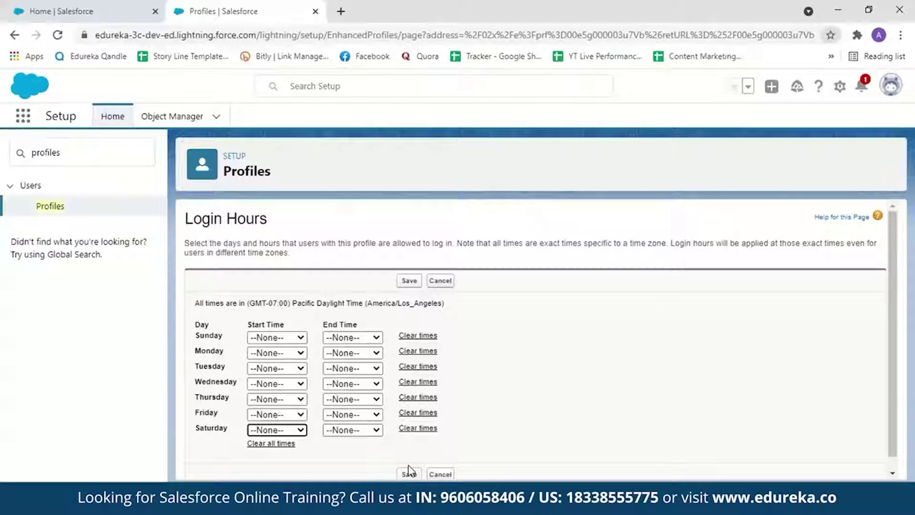
{"action": "left_click", "coordinate": [441, 282]}
{"action": "scroll", "coordinate": [429, 305], "scroll_direction": "down", "scroll_amount": 15}
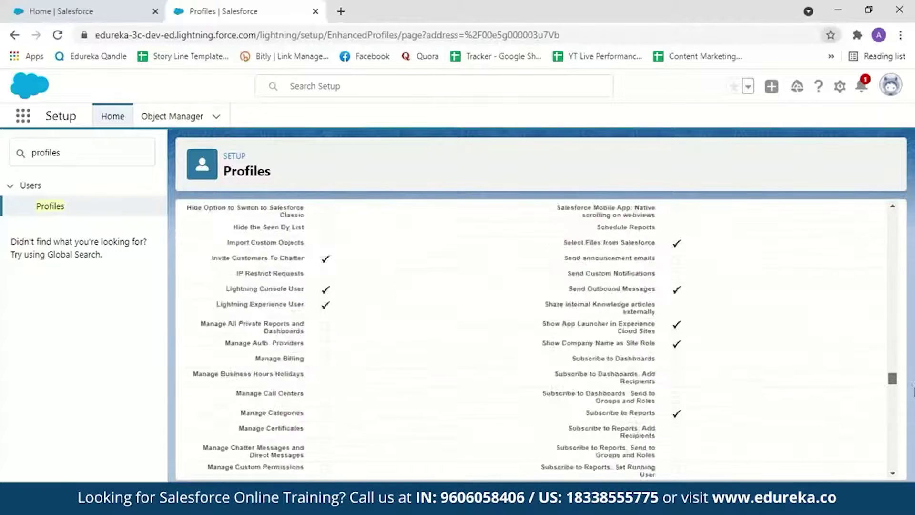
{"action": "left_click", "coordinate": [416, 282]}
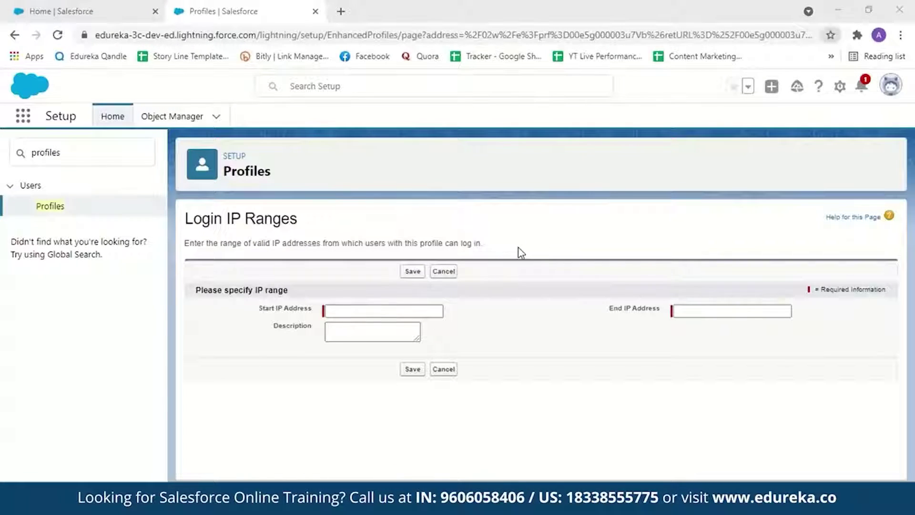